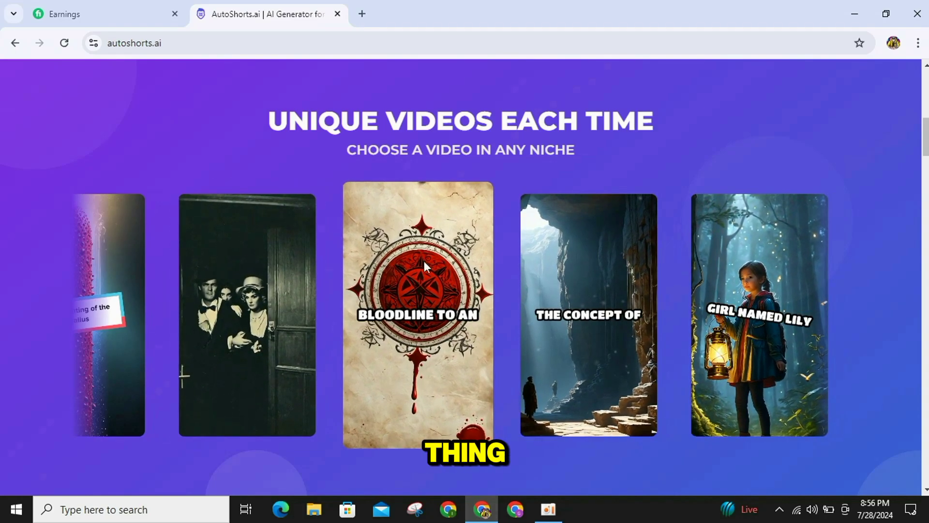
- Go from the homepage to the AutoShorts dashboard and its series section
scroll(425, 264, up, 7)
scroll(426, 266, up, 3)
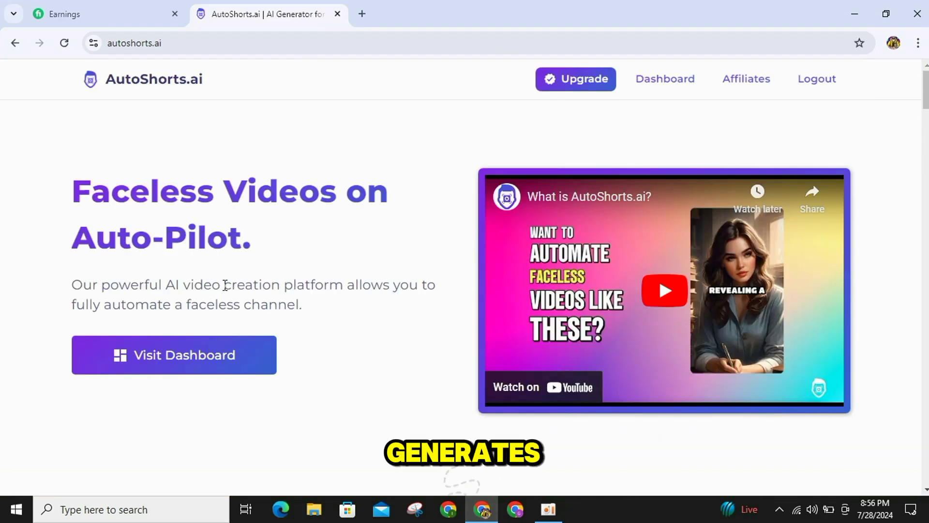
click(223, 351)
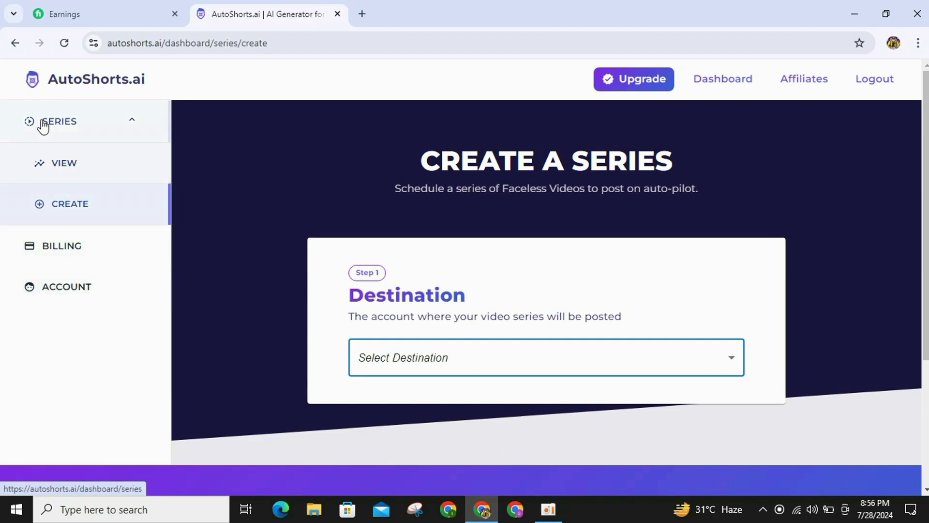
click(60, 127)
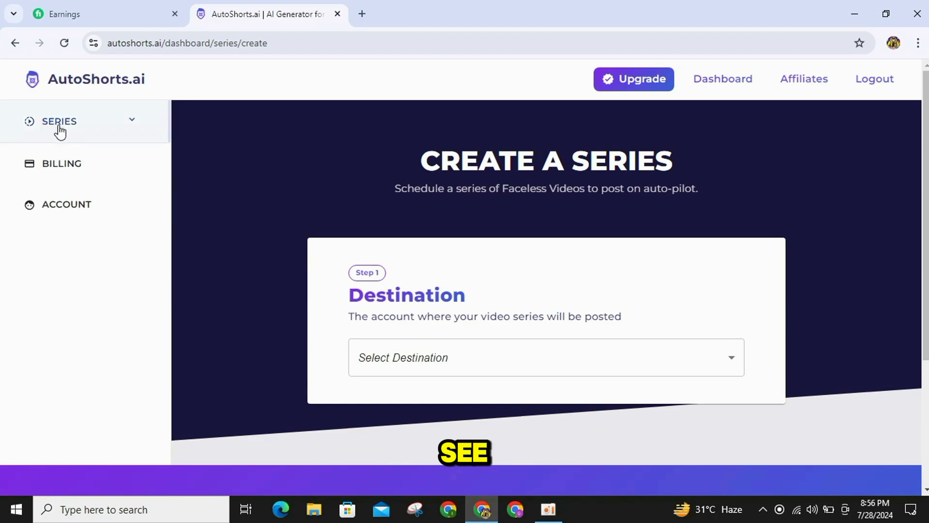
click(60, 127)
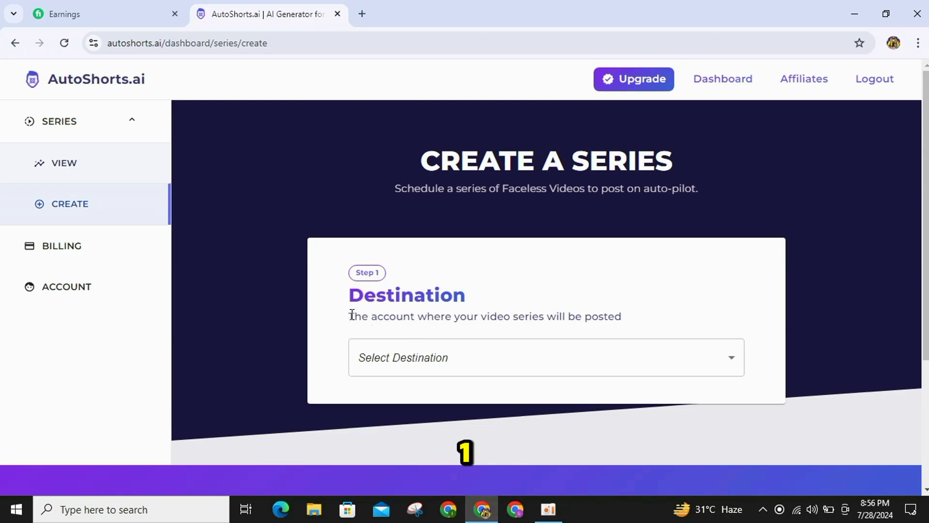
- Link a new YouTube account and choose its channel as the series destination
click(486, 327)
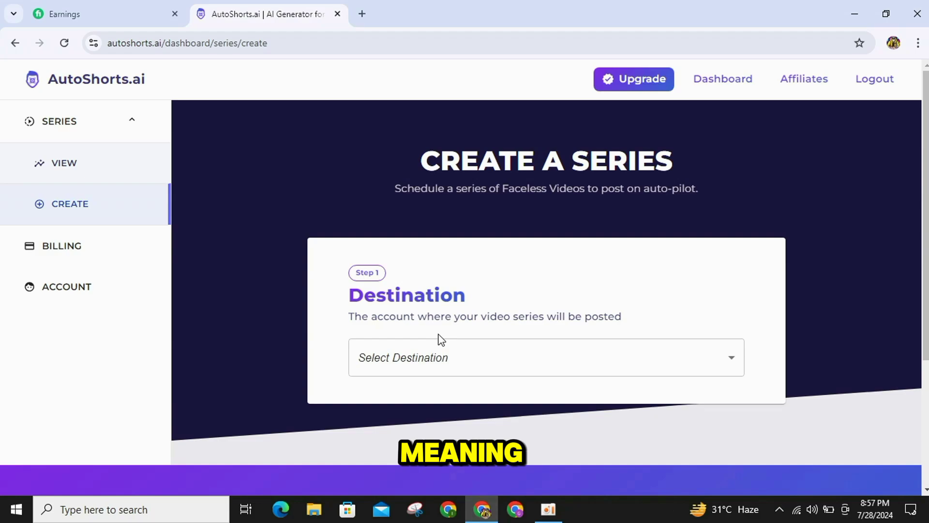
click(443, 358)
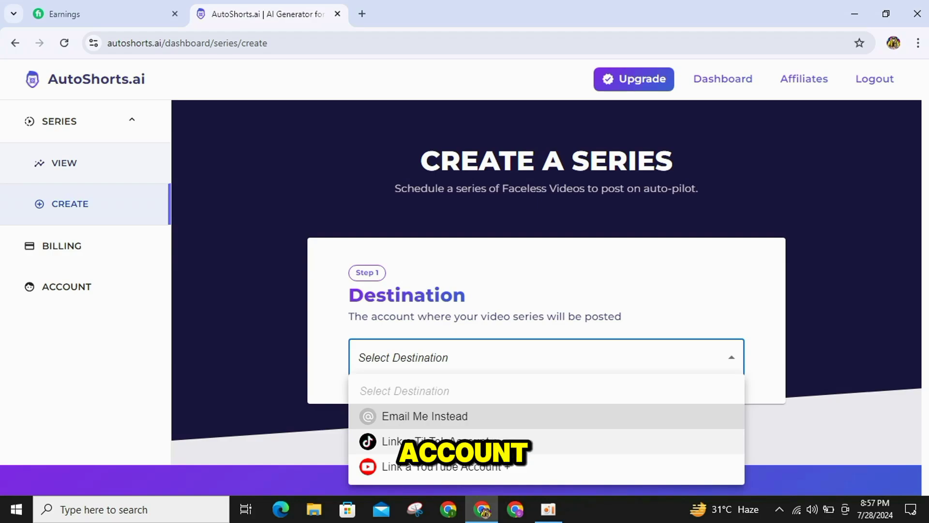
click(473, 469)
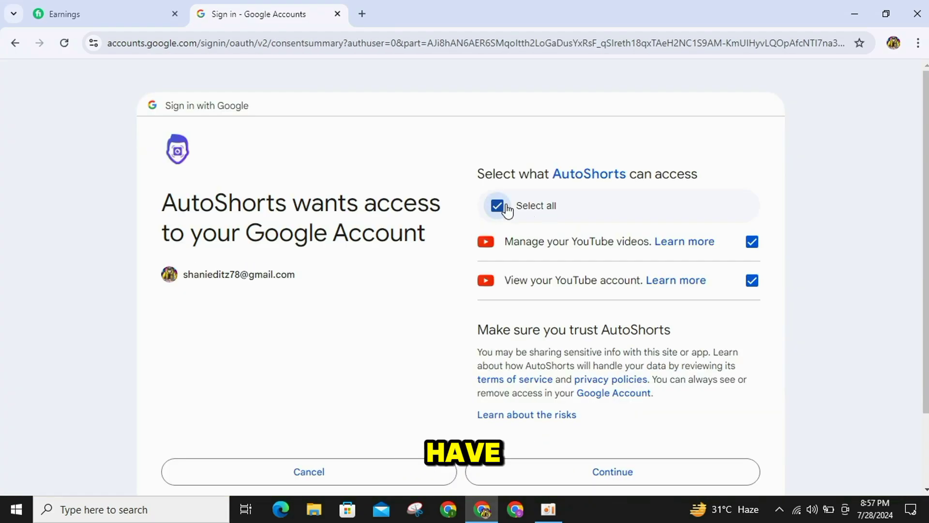
click(600, 470)
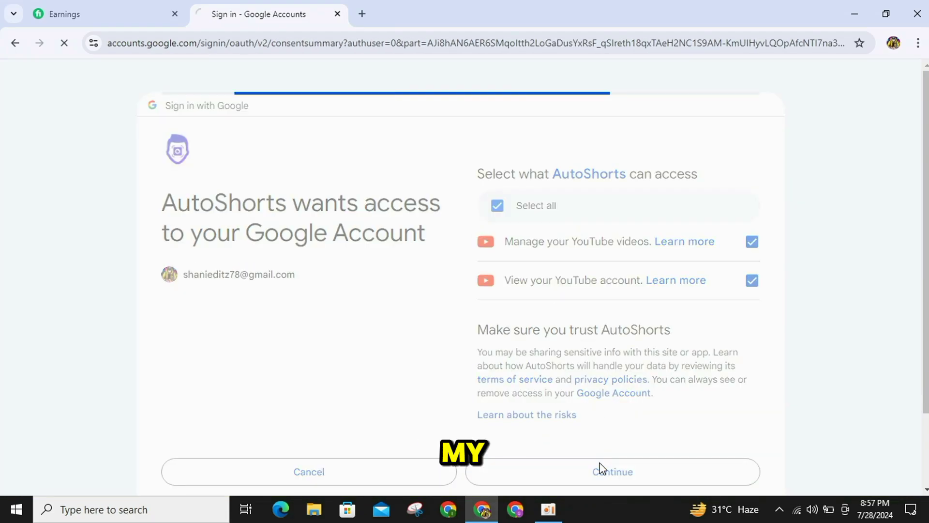
drag(438, 268, 491, 283)
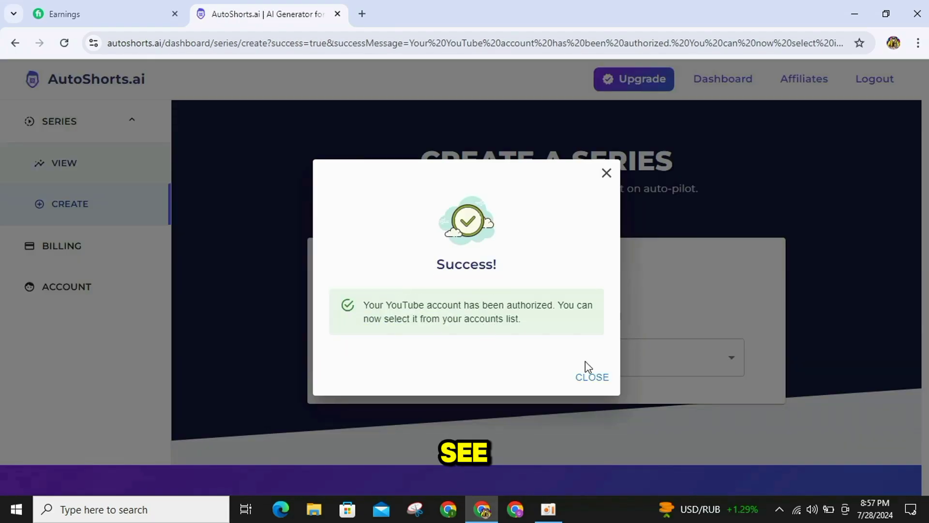
click(588, 376)
click(419, 363)
- Scroll to the Content step and bring up the Choose Content topic list
scroll(332, 345, down, 3)
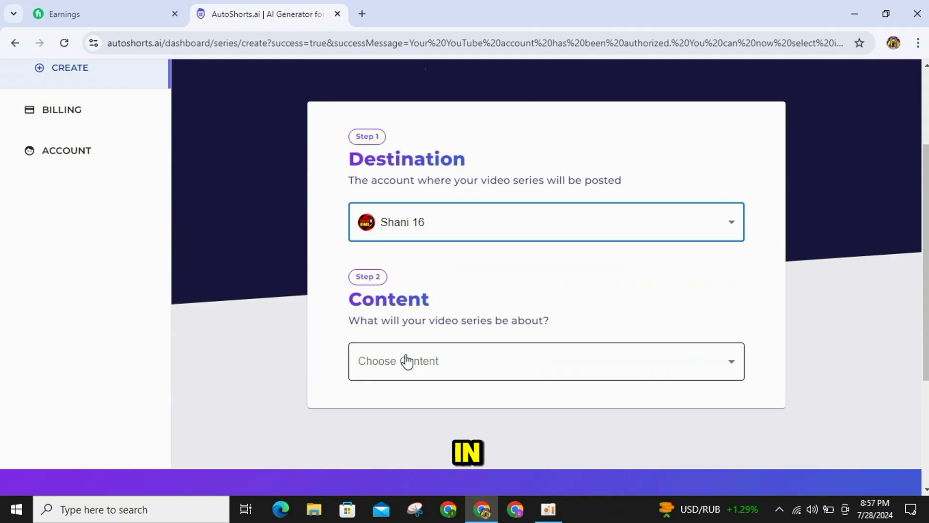
drag(348, 320, 432, 335)
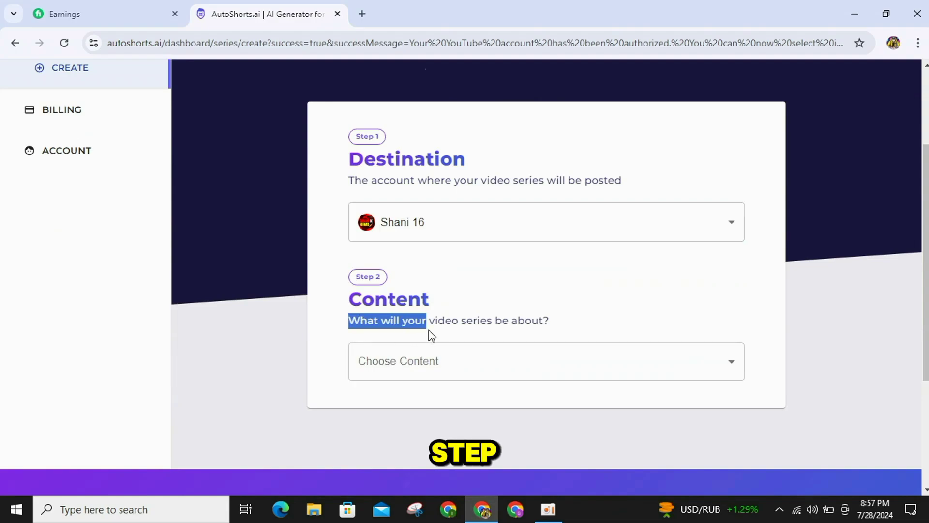
click(555, 319)
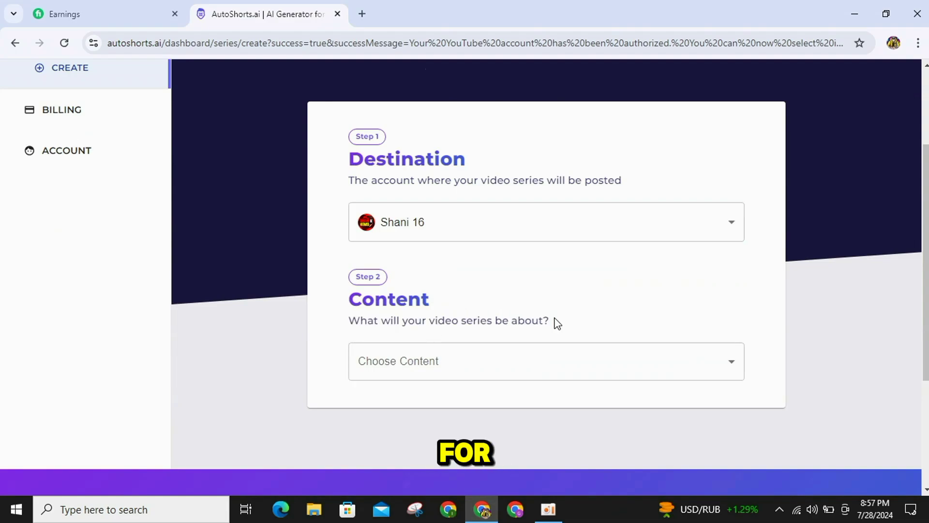
click(468, 366)
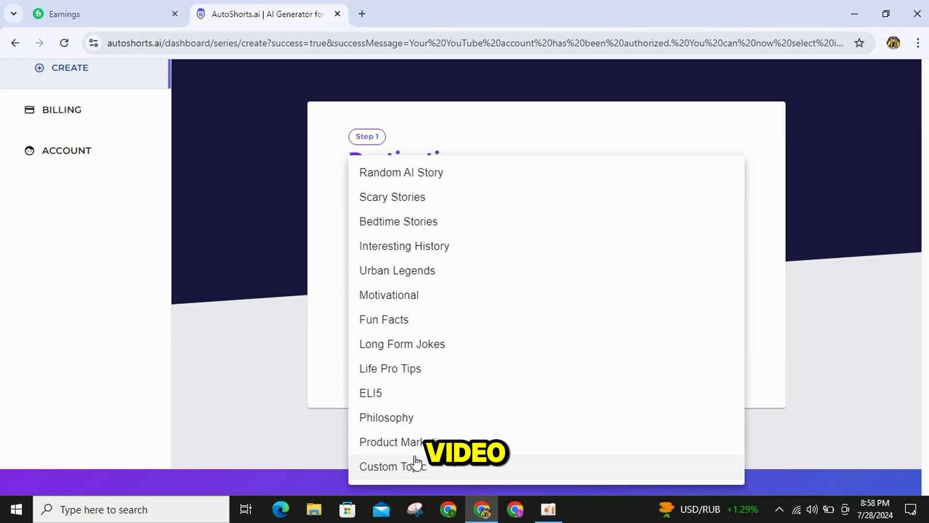
- Pick Random AI Story as the series content
click(414, 176)
scroll(387, 315, down, 3)
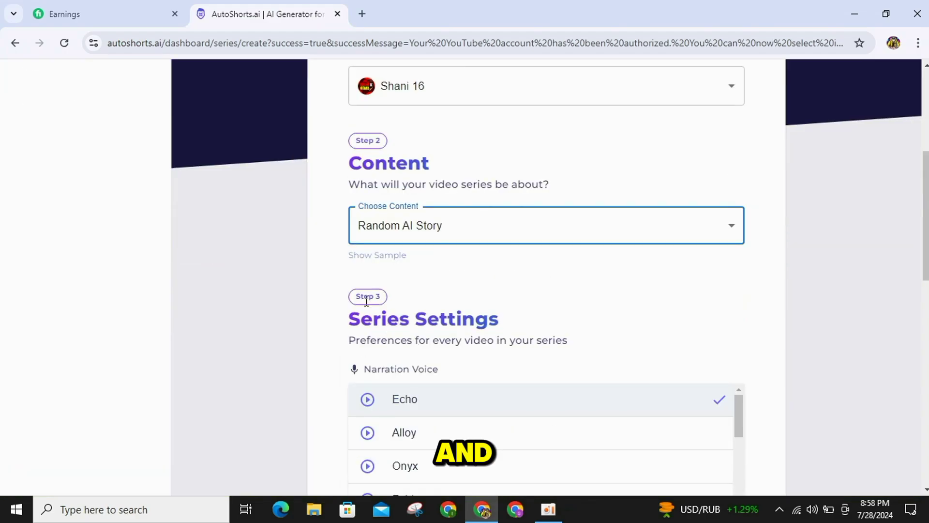
drag(353, 312, 514, 329)
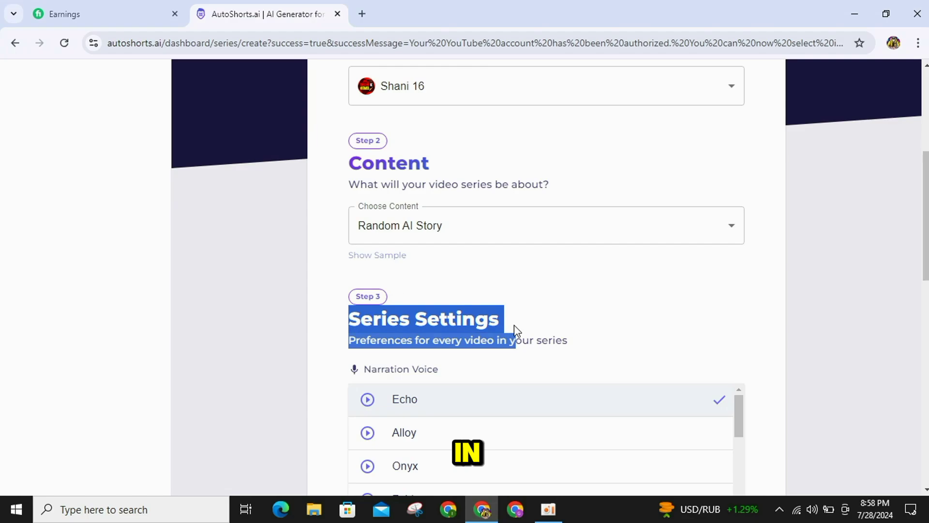
click(514, 329)
- Play the Adam narration voice sample and bring up the Video Language list
scroll(489, 353, down, 3)
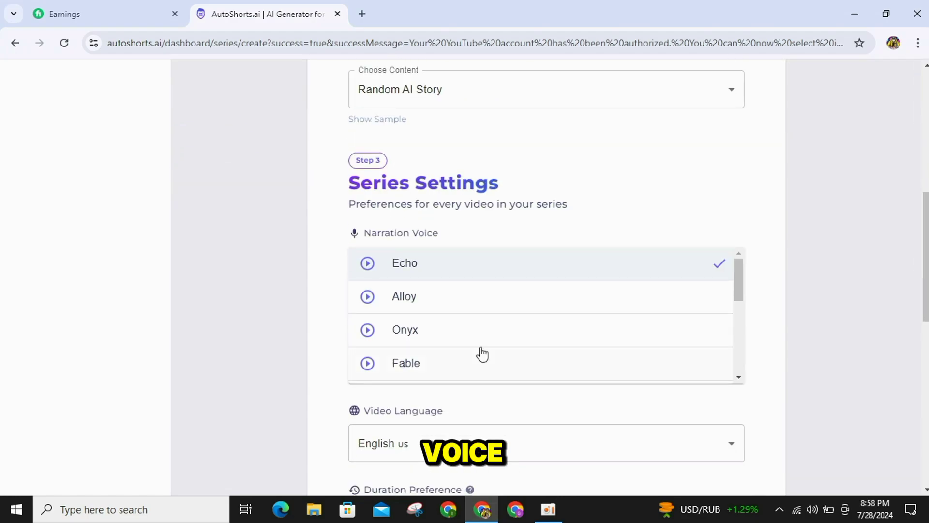
scroll(465, 347, down, 3)
scroll(466, 346, down, 3)
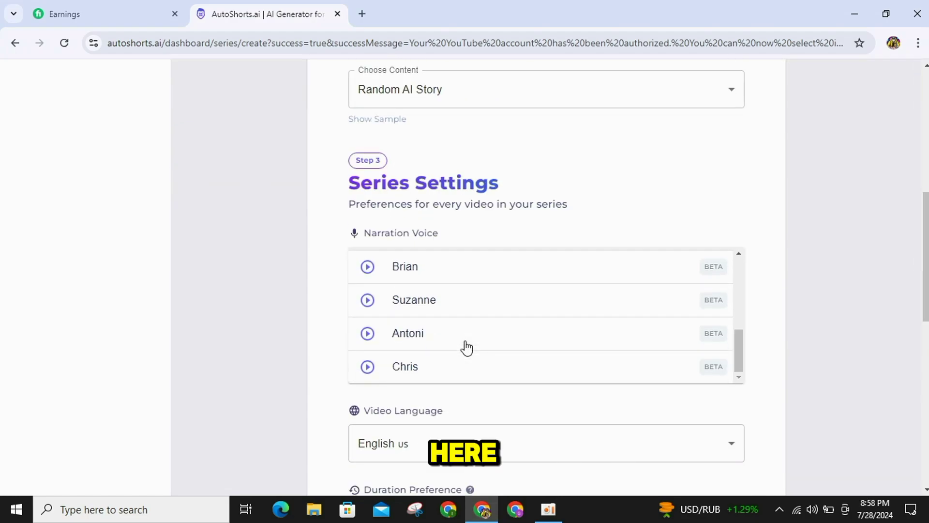
scroll(466, 346, up, 5)
scroll(465, 347, down, 2)
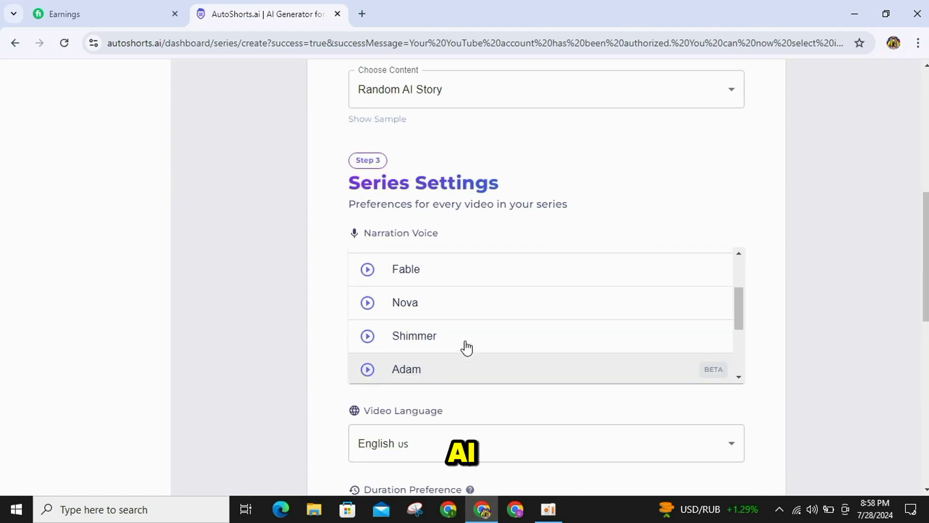
click(368, 370)
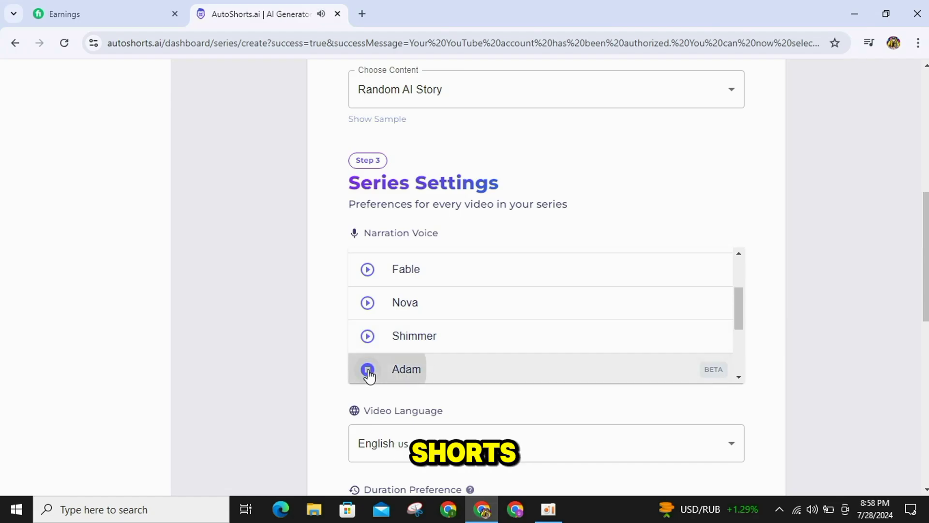
scroll(387, 300, down, 4)
click(435, 369)
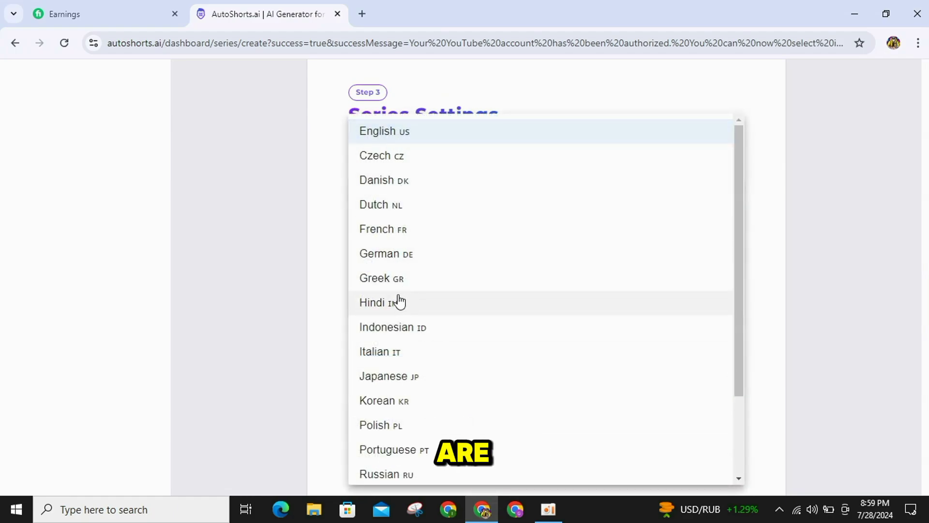
- Keep English US as the language and set video duration to 60–90 seconds
click(423, 134)
scroll(457, 328, down, 1)
drag(362, 286, 485, 292)
click(487, 293)
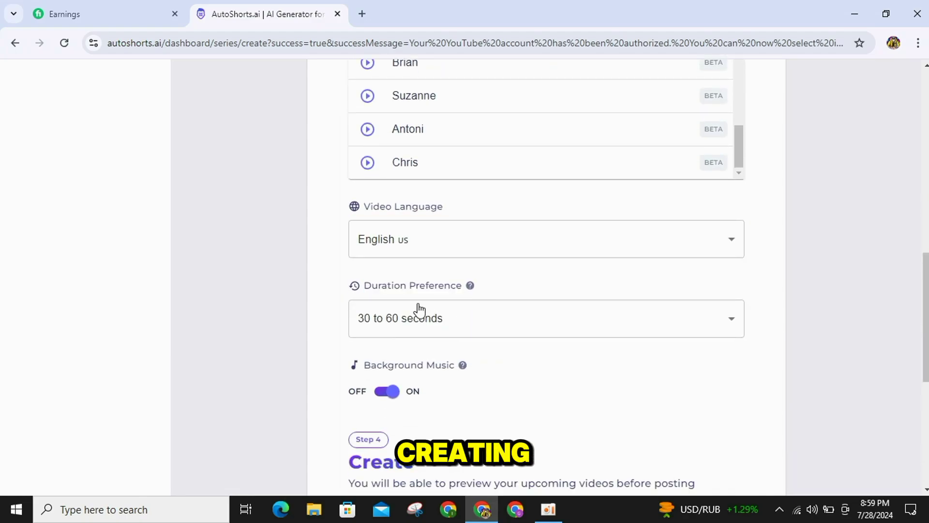
click(409, 322)
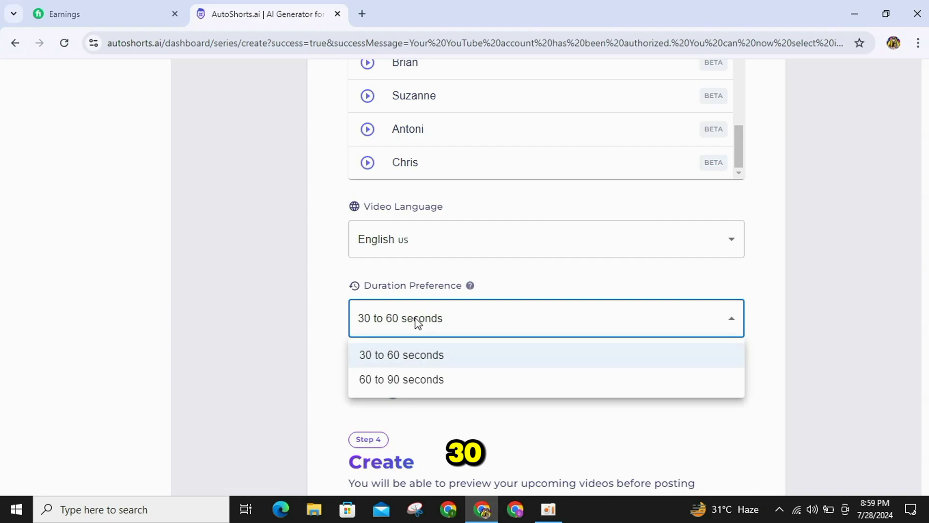
click(384, 380)
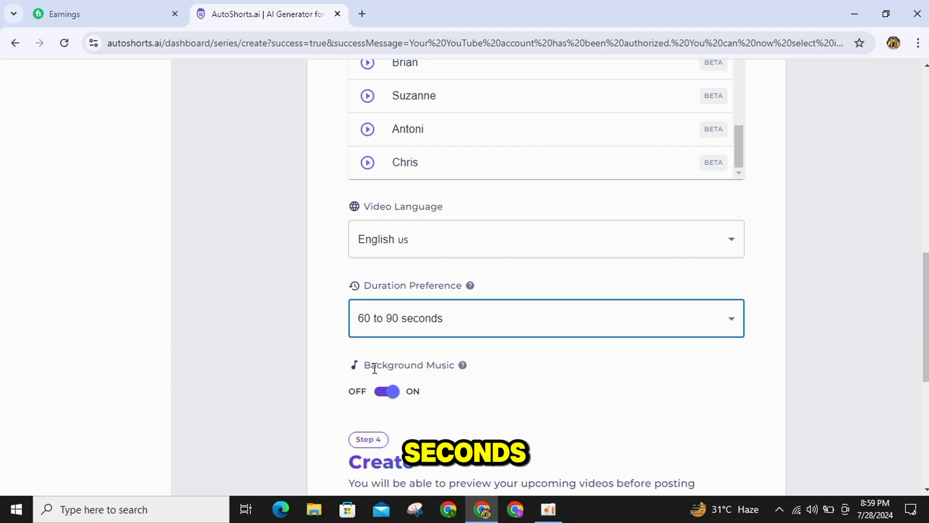
- Turn background music off
drag(366, 366, 463, 377)
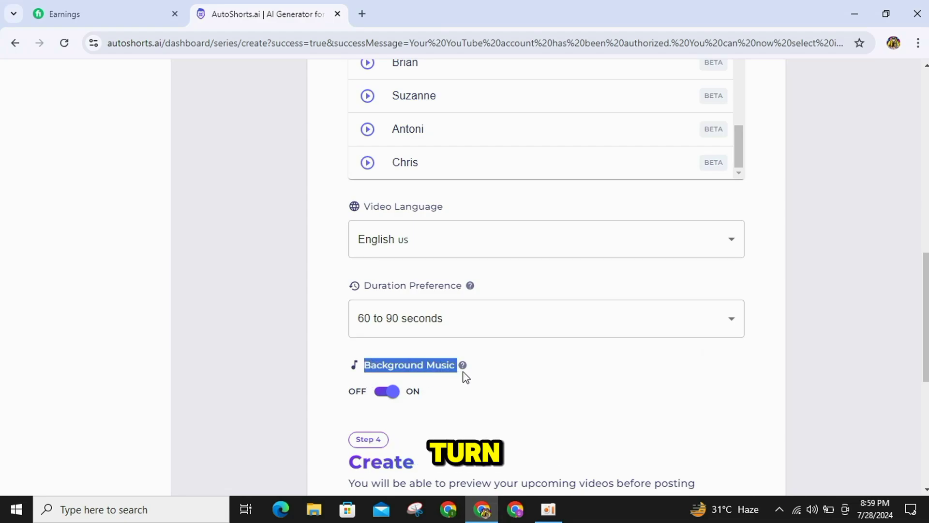
click(446, 408)
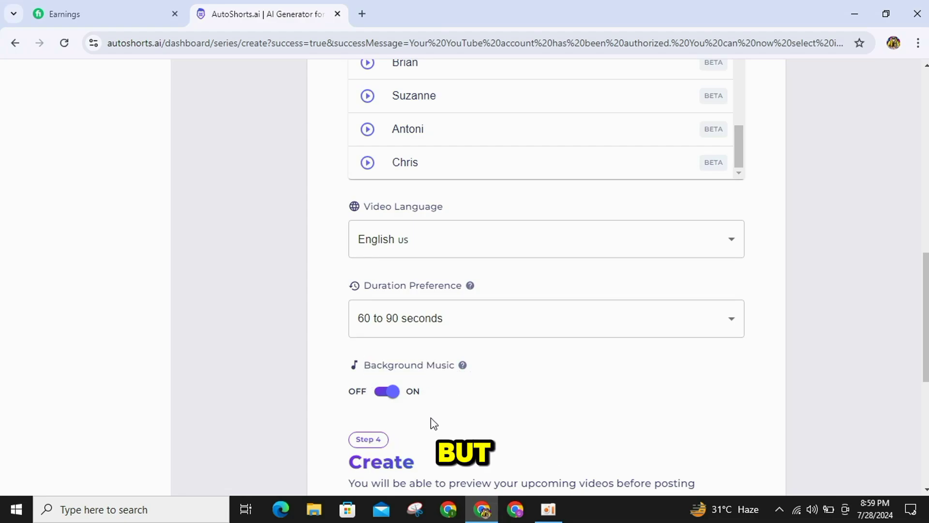
click(393, 395)
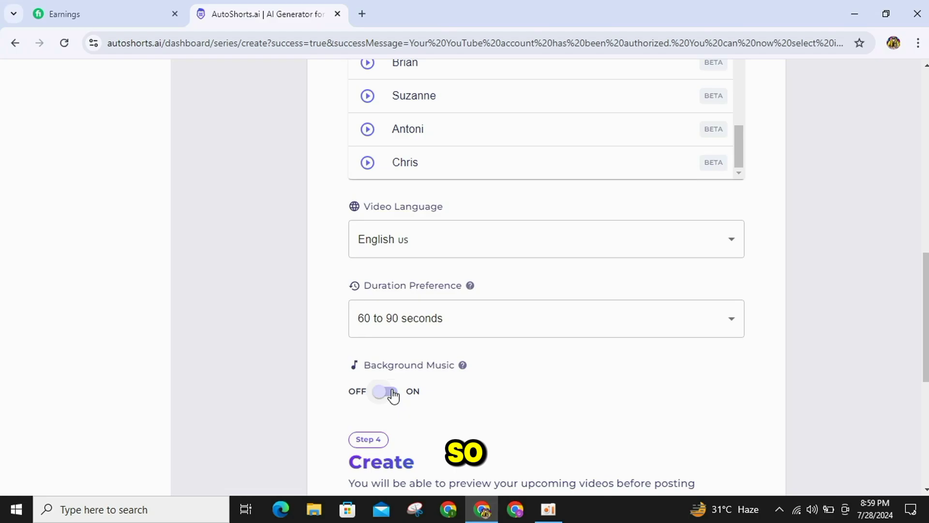
click(393, 393)
click(391, 392)
- Create the series with CREATE SERIES
scroll(348, 348, down, 3)
drag(349, 348, 702, 307)
click(543, 391)
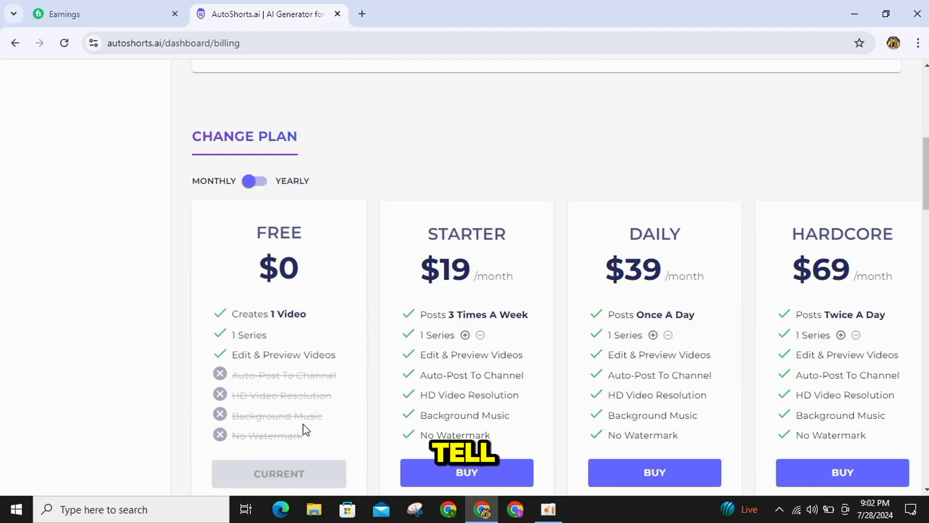
scroll(305, 425, down, 2)
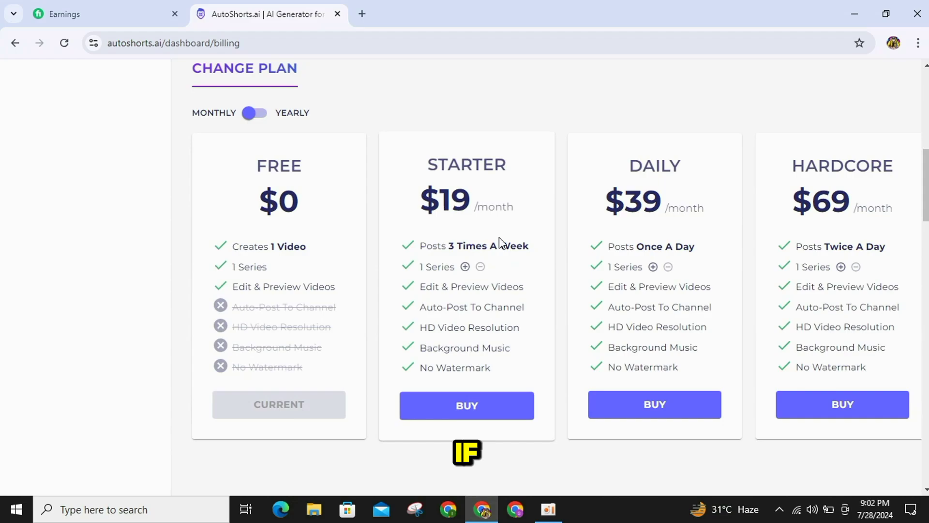
- Raise the Daily plan from 1 to 2 series, changing its price from $39 to $78
drag(606, 205, 669, 206)
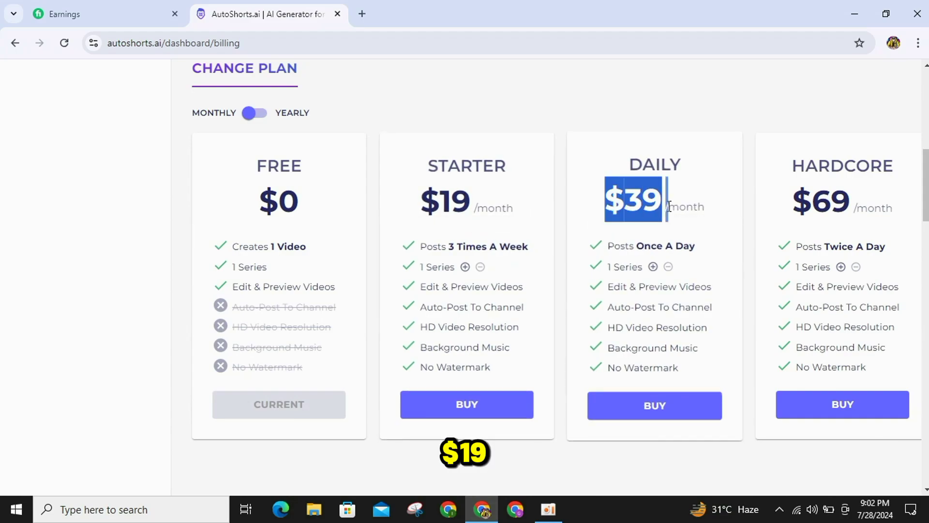
click(685, 230)
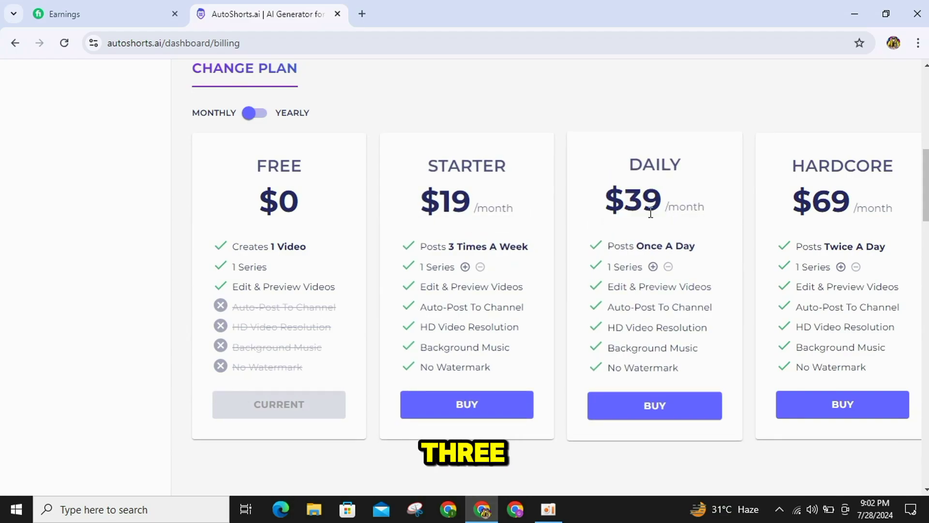
mouse_move(623, 241)
drag(609, 246, 702, 249)
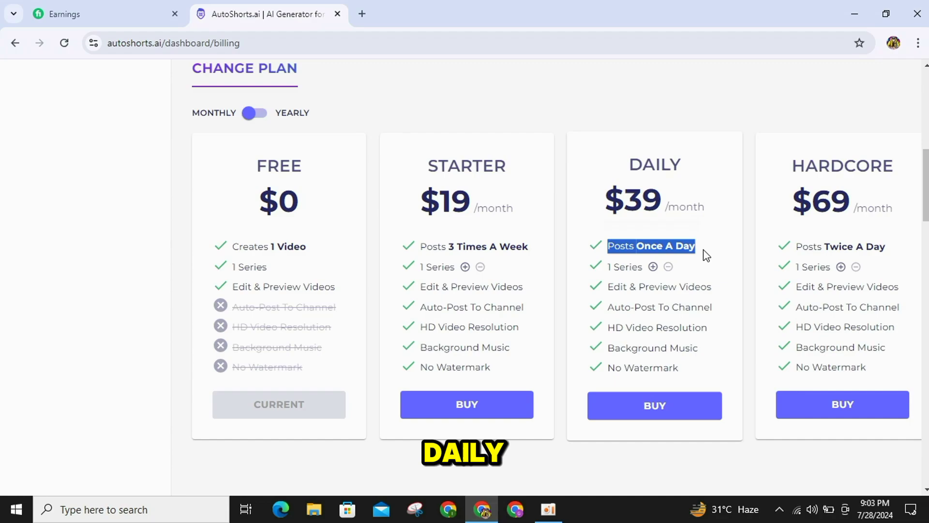
click(638, 277)
click(653, 267)
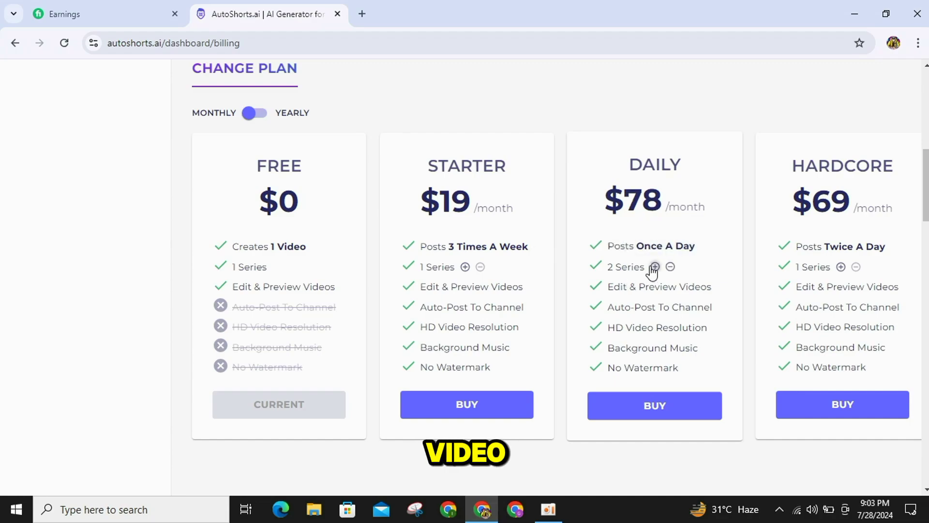
drag(626, 192, 662, 199)
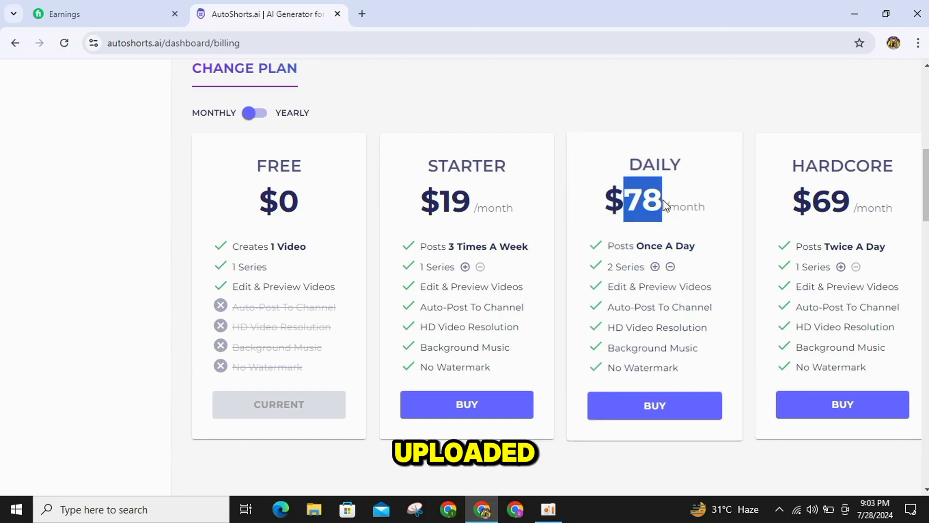
click(663, 199)
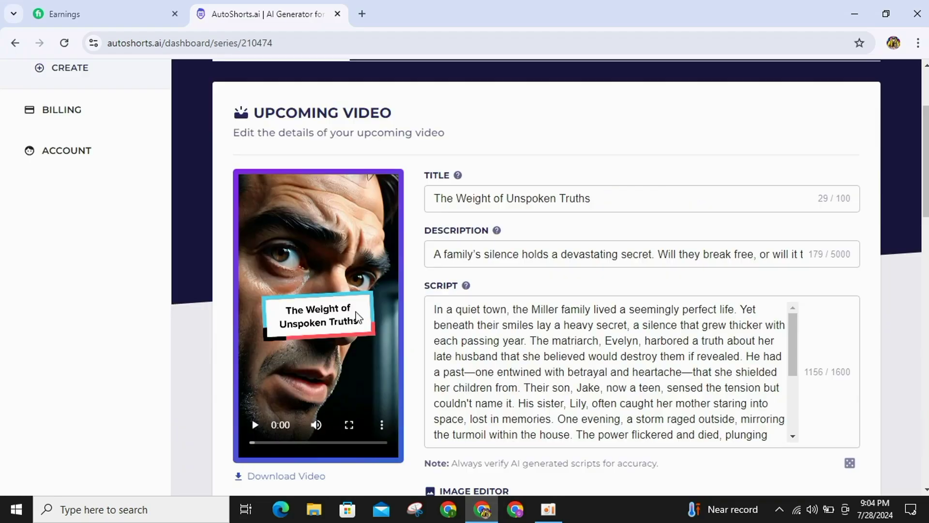
- Play the upcoming video preview of 'The Weight of Unspoken Truths'
click(255, 425)
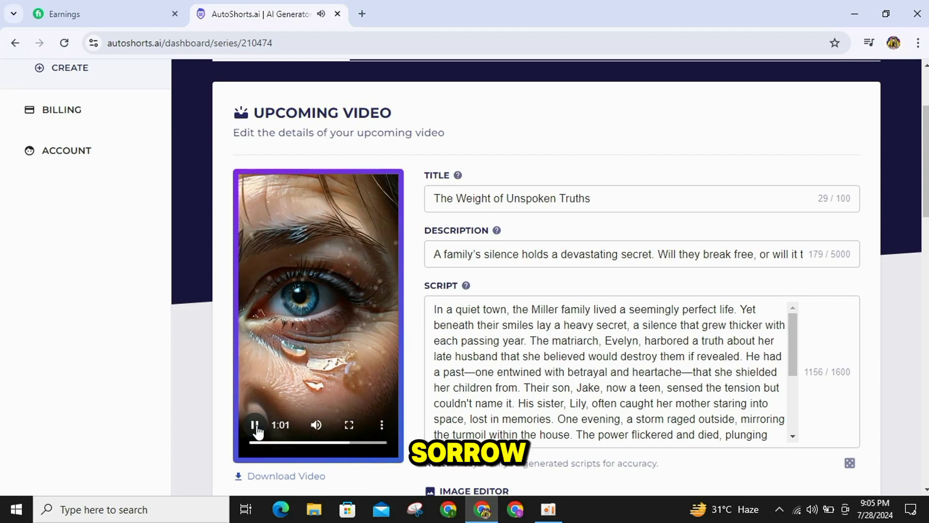
scroll(575, 284, down, 7)
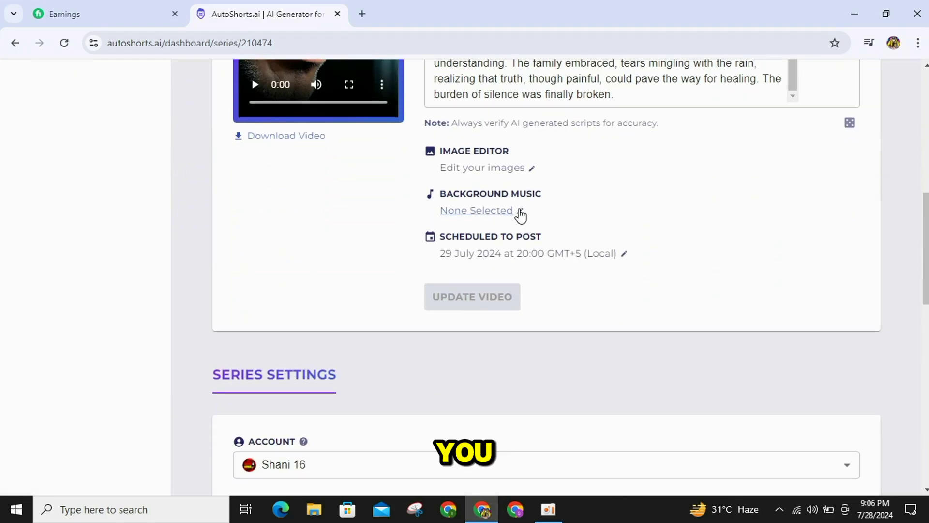
click(520, 215)
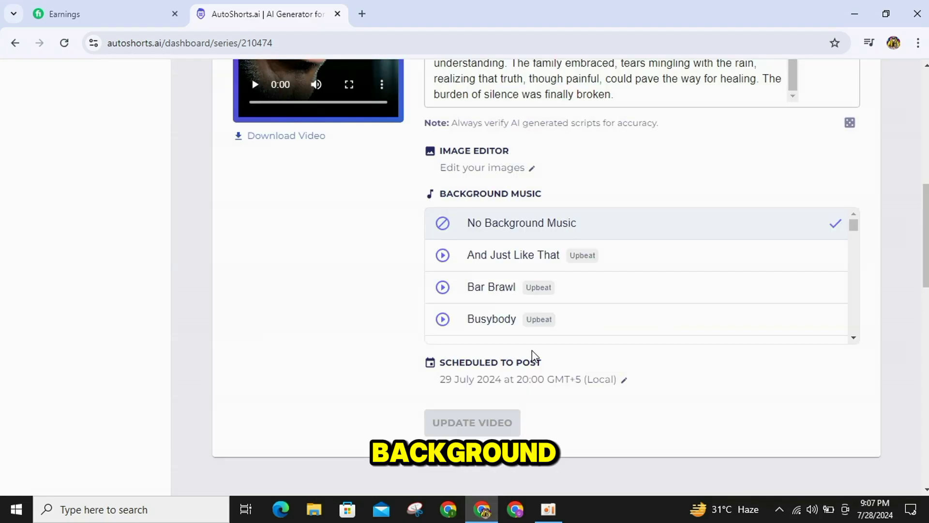
click(550, 389)
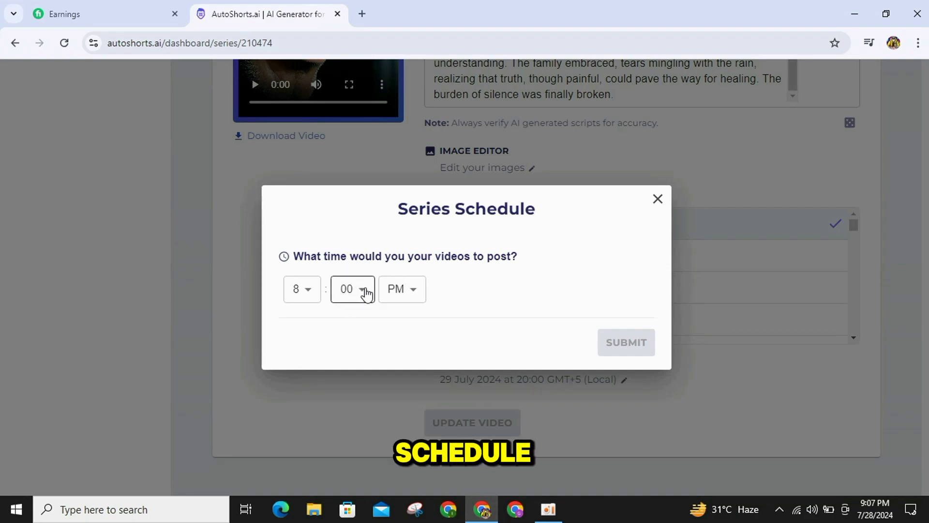
click(413, 289)
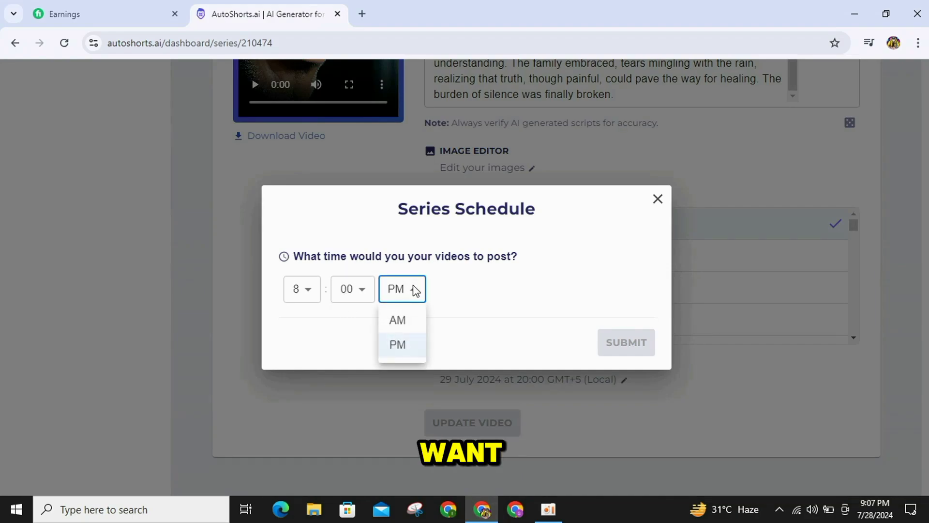
click(458, 304)
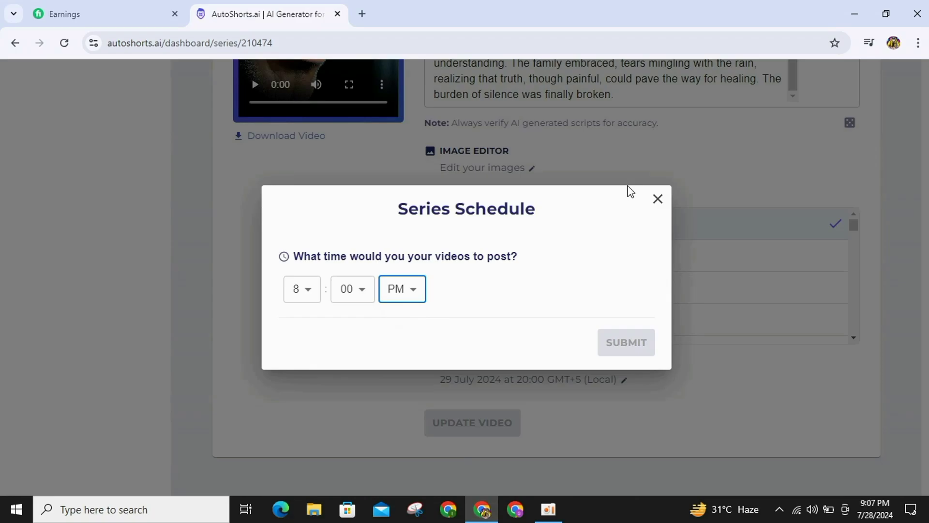
click(654, 201)
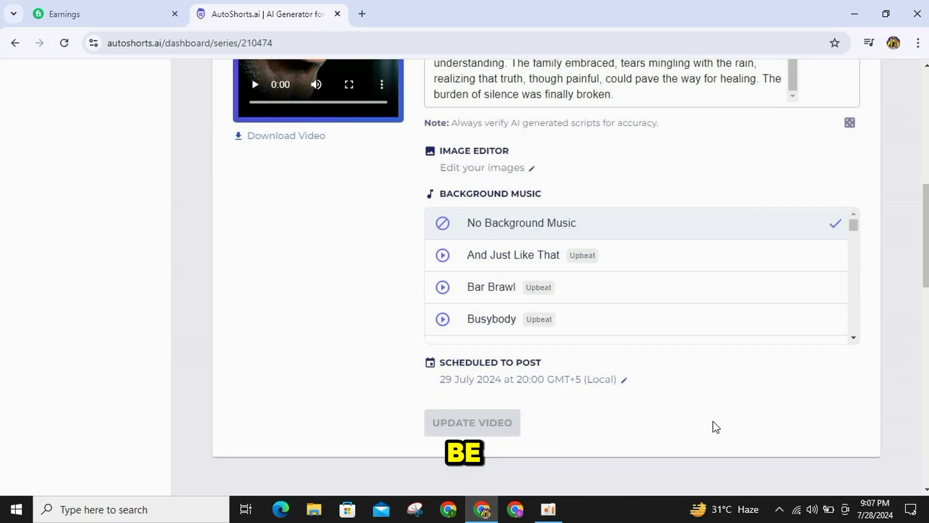
scroll(716, 407, up, 10)
- Enter a custom watermark text and save the series with Update Series
click(429, 270)
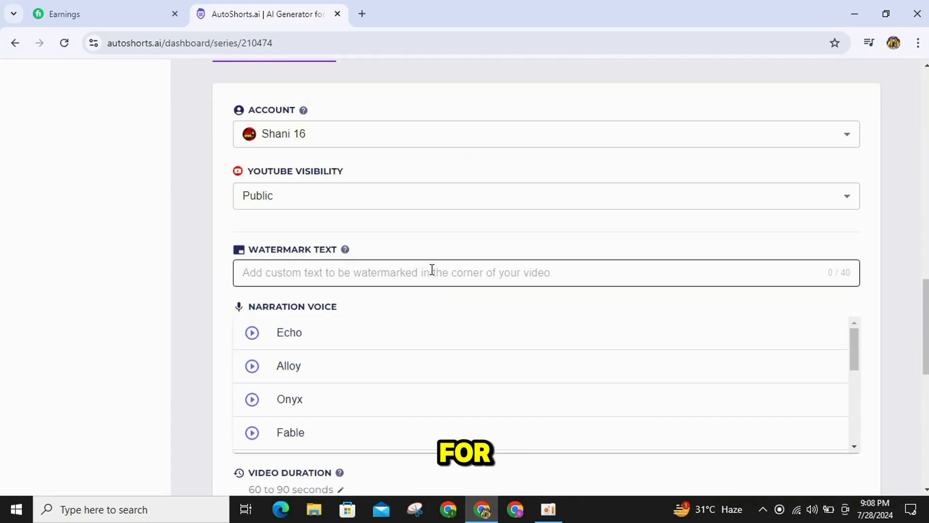
click(284, 276)
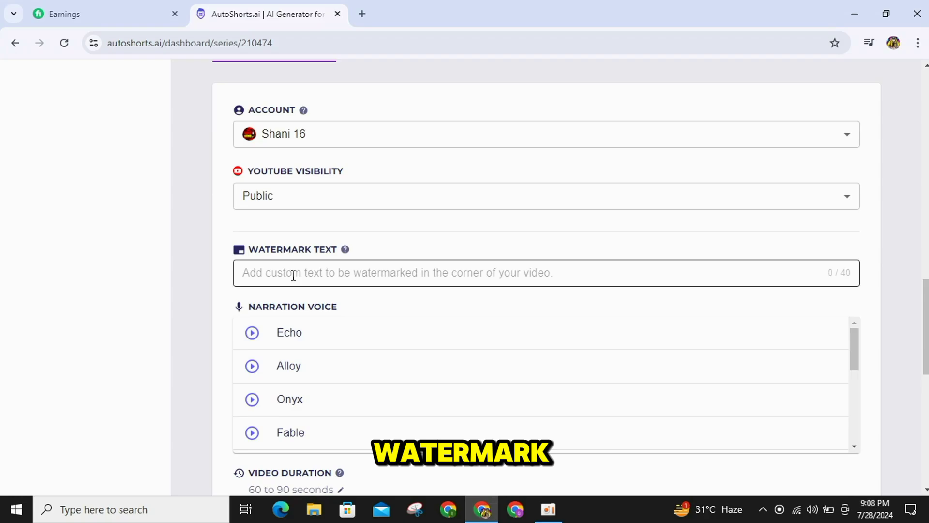
click(264, 277)
text(sh)
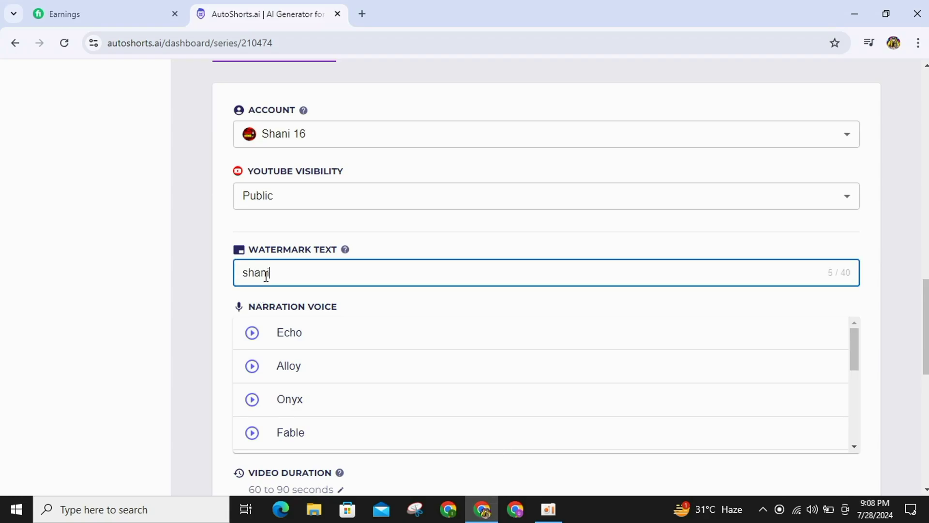
text(ani)
scroll(307, 446, down, 3)
click(287, 444)
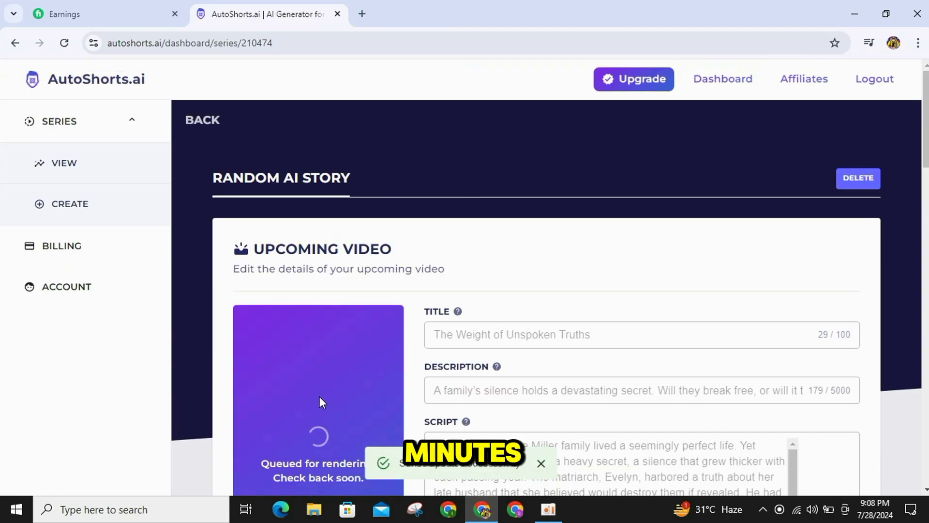
- Scroll down to the re-rendered Upcoming Video preview showing the watermark
scroll(320, 397, down, 5)
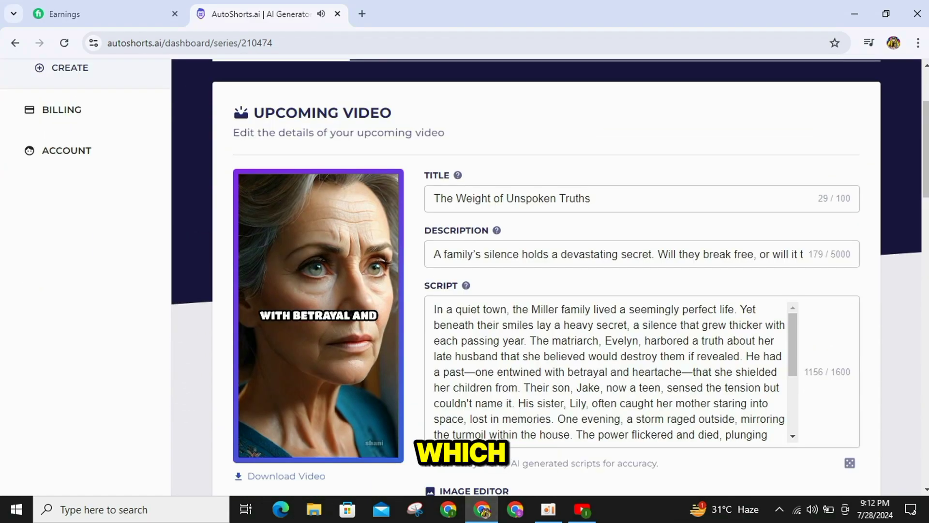